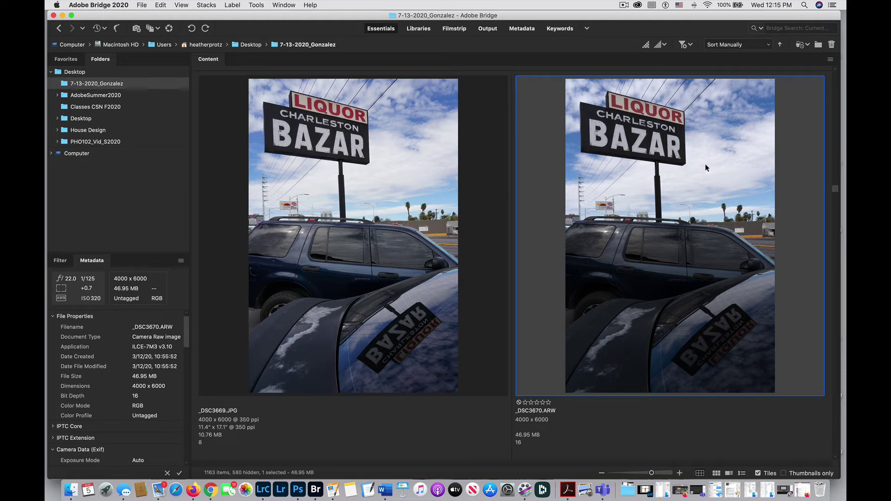
Open the raw photo _DSC3670.ARW from Bridge into Camera Raw.
double_click(705, 163)
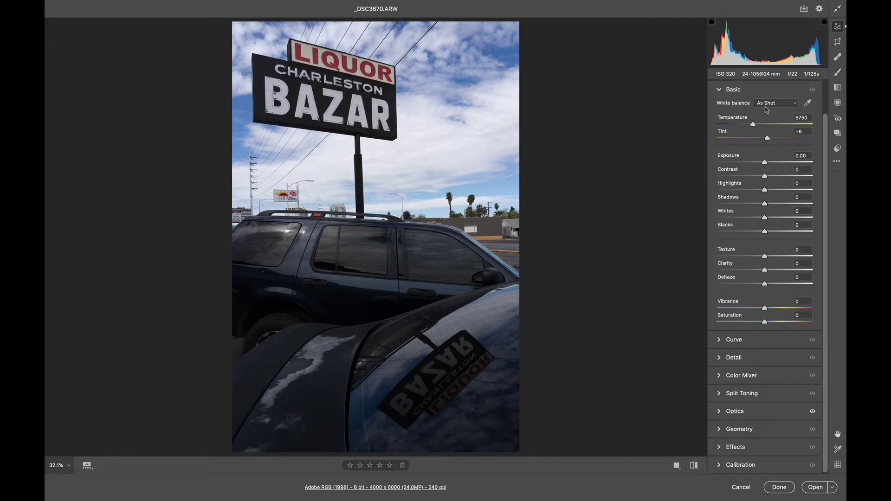
Sample neutral grey spots on the building with the White Balance eyedropper for Temperature 5550, Tint +4.
scroll(765, 122, up, 2)
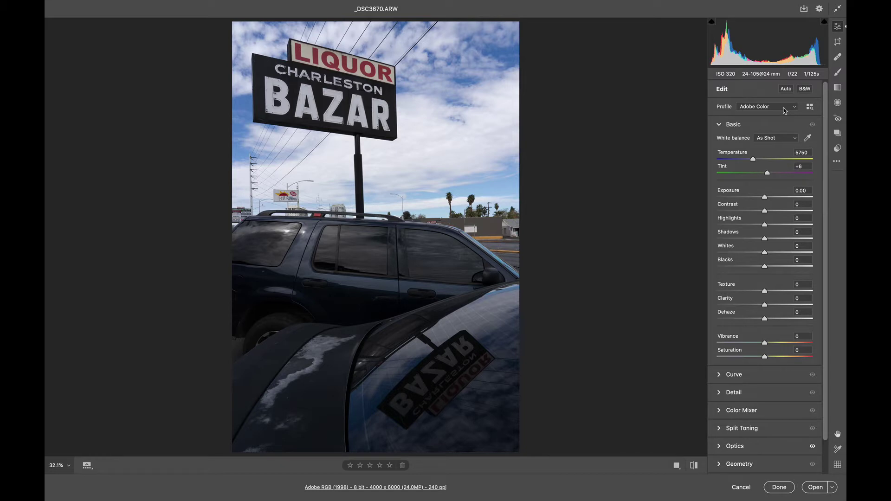
scroll(809, 140, down, 1)
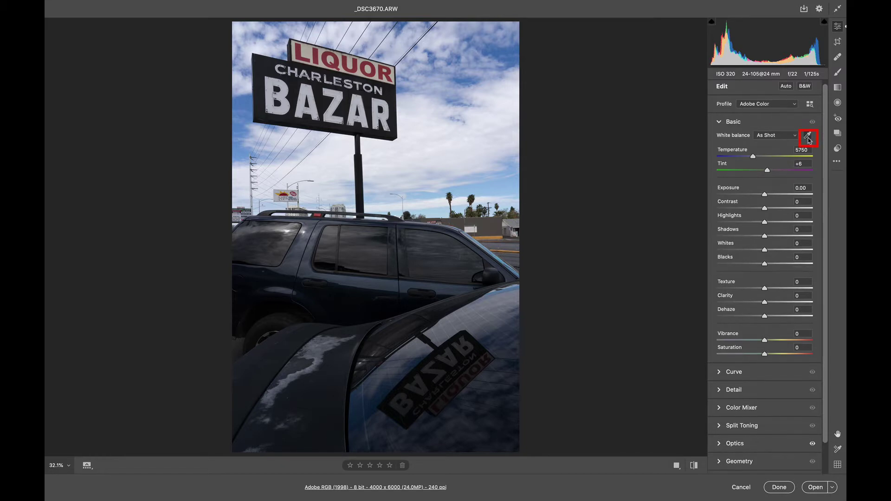
click(808, 136)
click(505, 240)
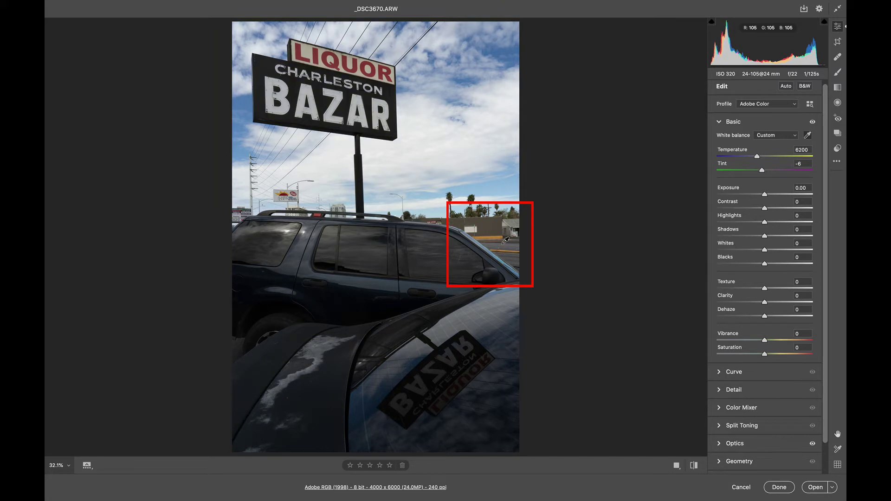
click(519, 219)
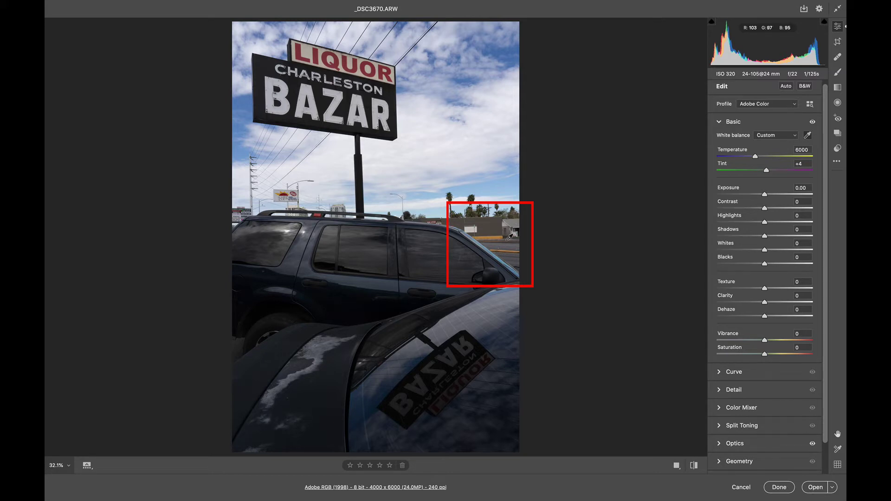
click(474, 226)
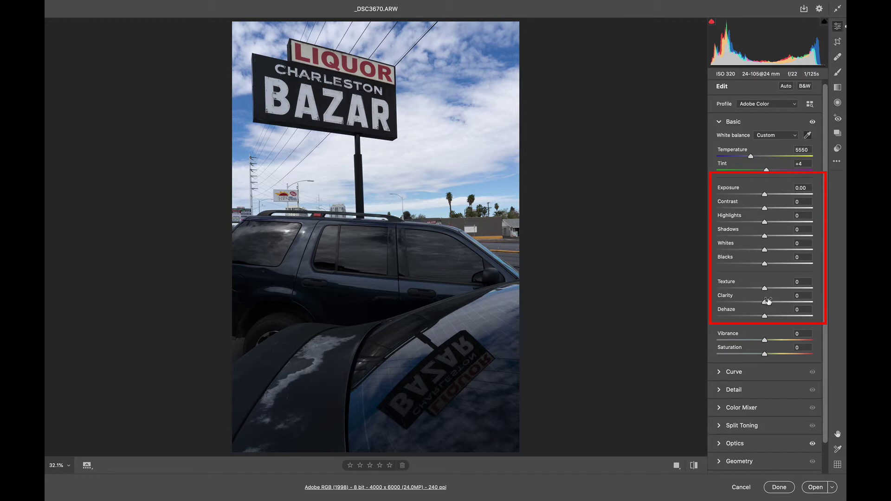
Raise Whites to +42 and compare against the photo without Basic corrections.
scroll(766, 254, down, 1)
drag(765, 249, 786, 252)
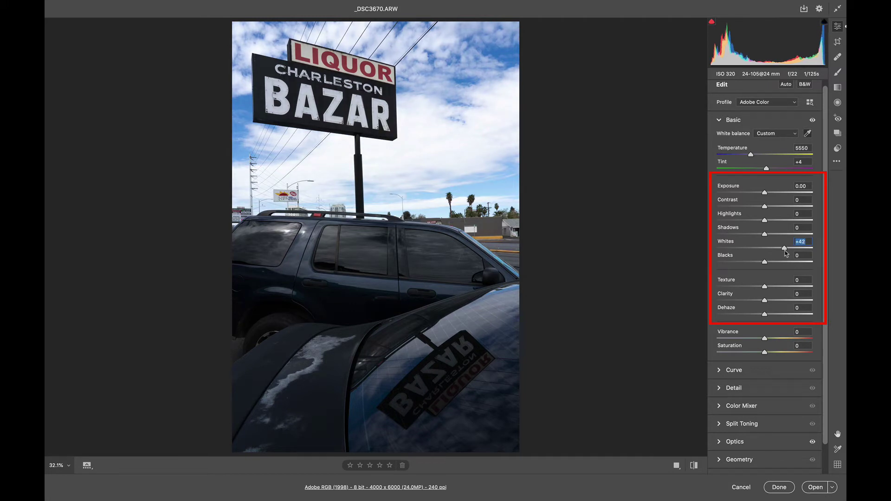
click(813, 120)
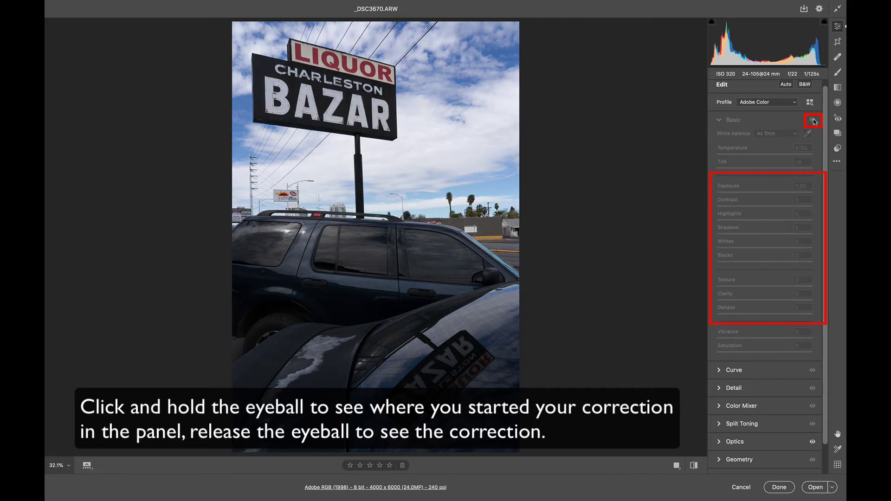
drag(812, 121, 814, 121)
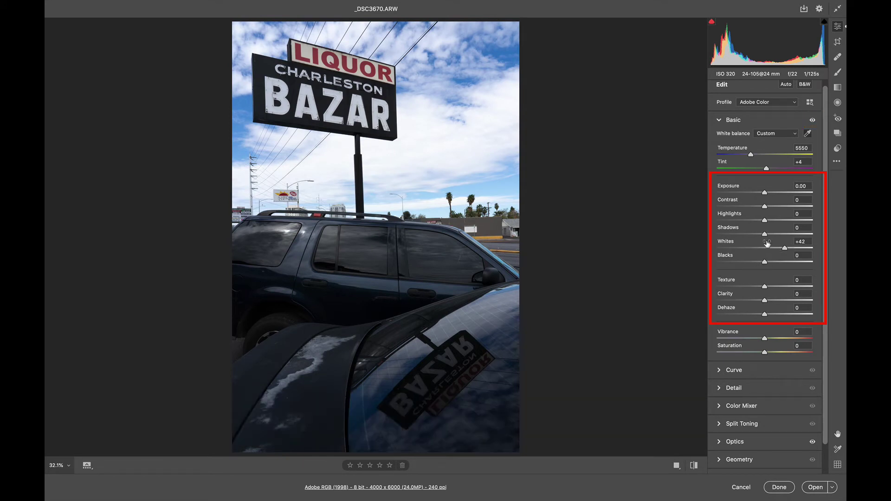
Set Shadows to +100, Highlights to -100 and Contrast to +30, briefly comparing with the original.
drag(765, 235, 804, 236)
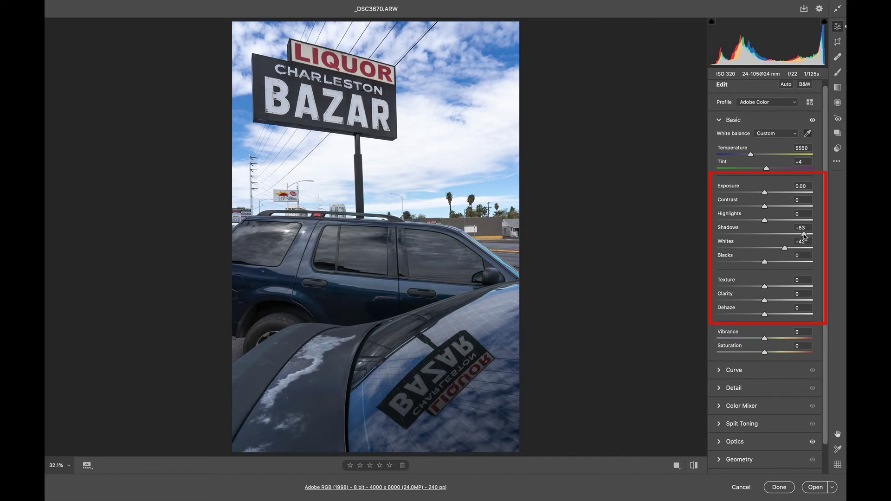
drag(804, 236, 706, 223)
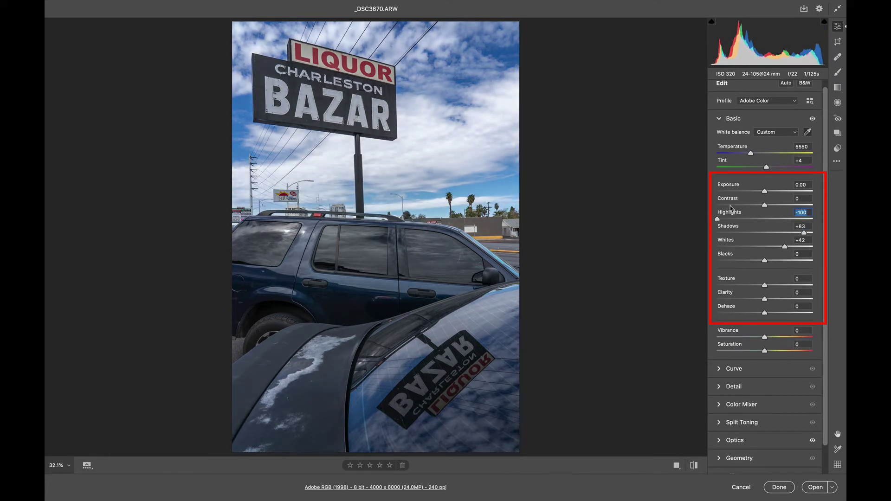
key(p)
key(p)
mouse_move(805, 233)
mouse_down()
mouse_move(773, 235)
mouse_move(821, 234)
mouse_up()
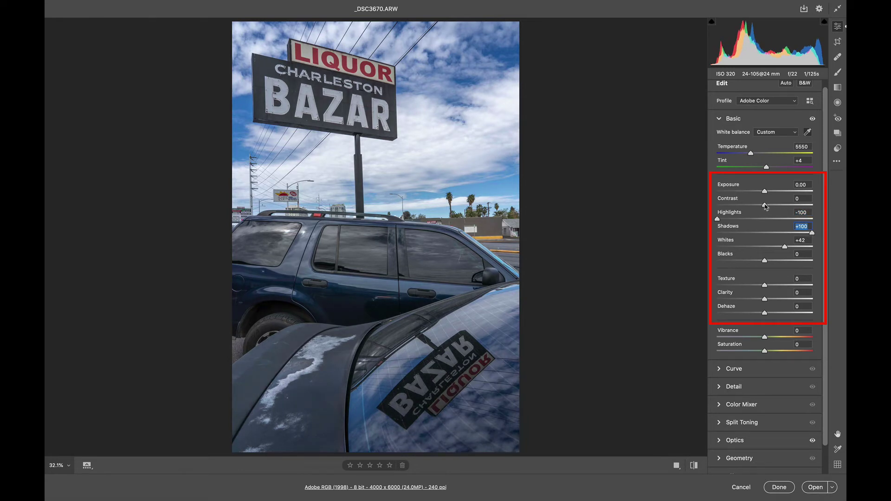
drag(766, 206, 780, 207)
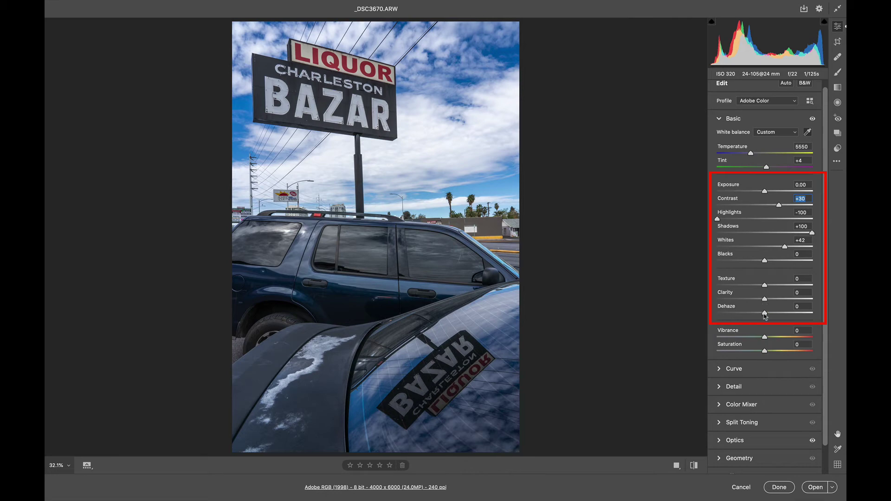
Try Dehaze in both directions, then reset it to 0.
drag(765, 313, 787, 312)
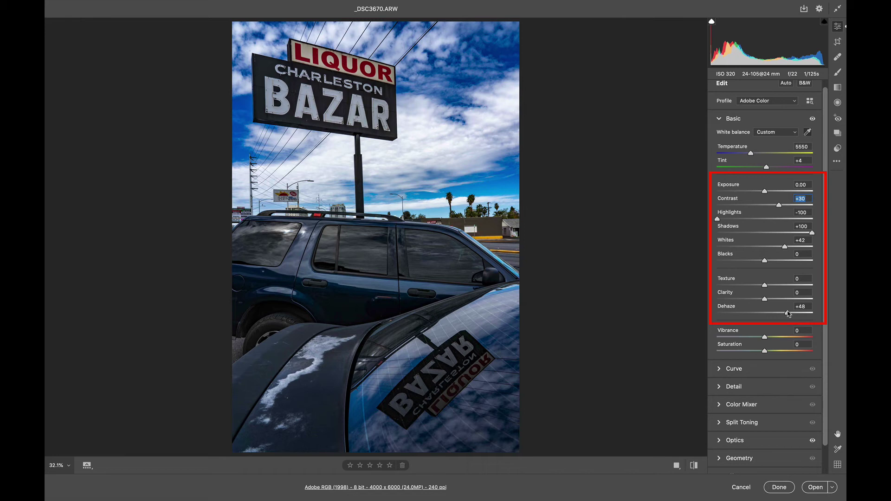
drag(787, 314, 726, 315)
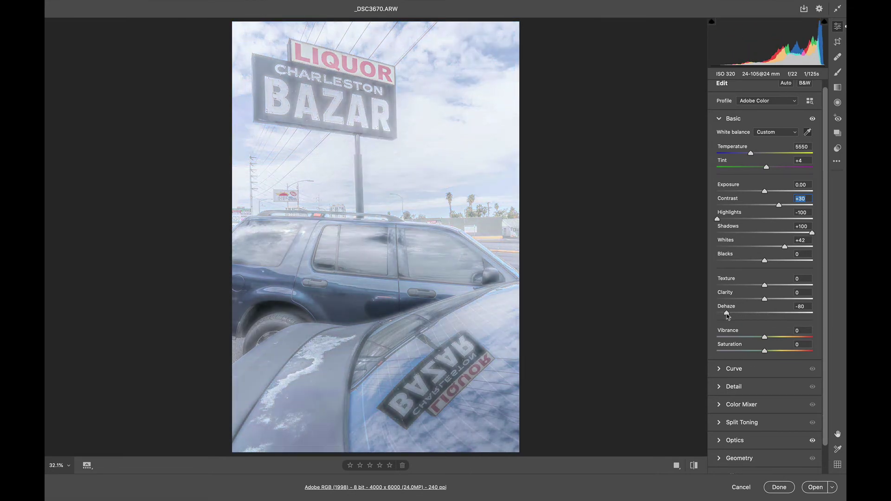
double_click(727, 314)
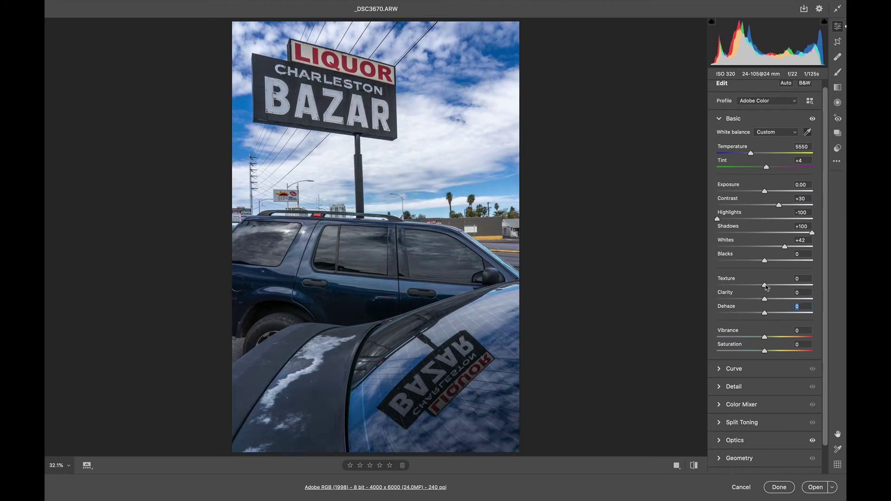
Set Texture to +23 and Clarity to +8, toggling the Basic corrections to compare.
mouse_move(766, 288)
mouse_down()
mouse_move(783, 288)
mouse_move(771, 288)
mouse_move(769, 304)
mouse_up()
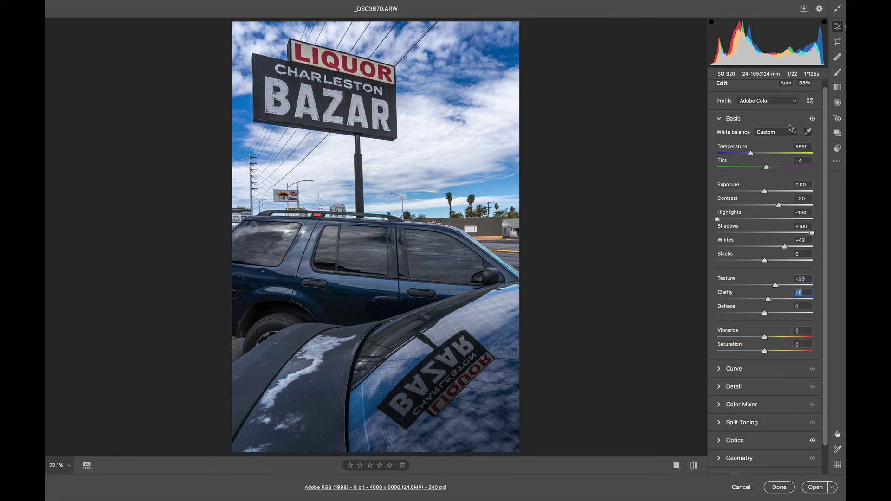
click(812, 120)
click(813, 119)
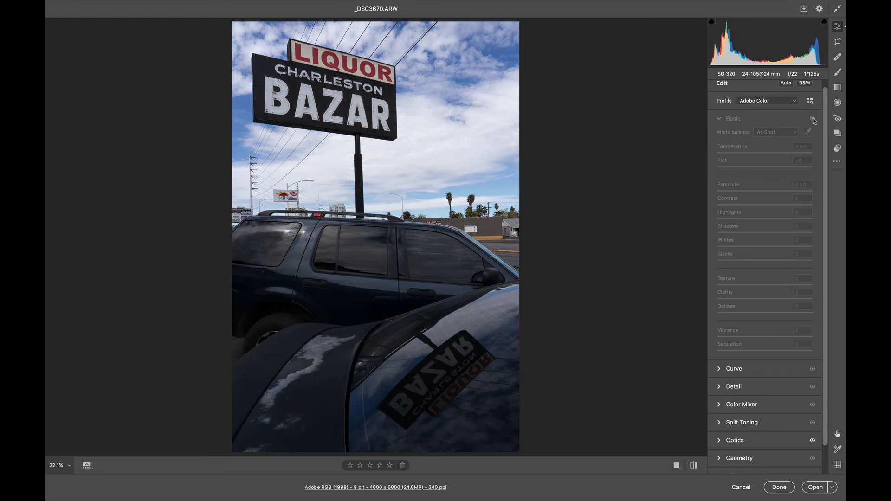
click(813, 119)
click(812, 119)
click(812, 119)
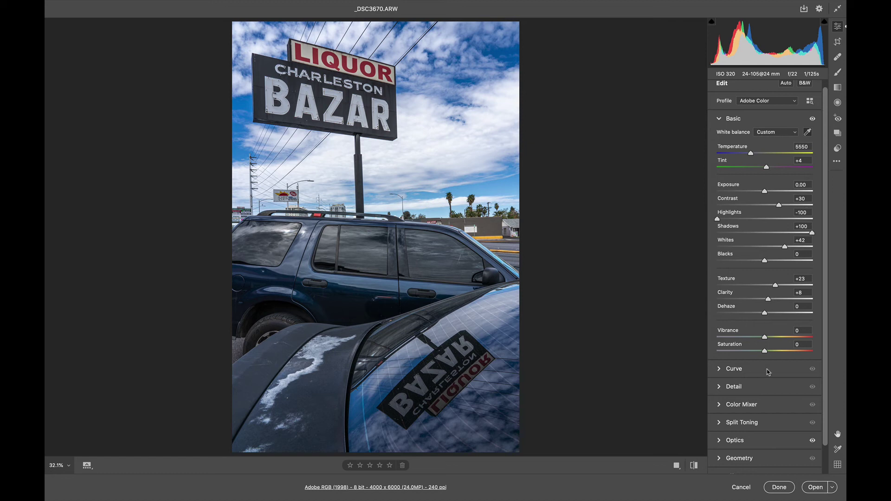
Set Vibrance to +17 and reset Saturation to 0.
mouse_move(767, 339)
mouse_down()
mouse_move(780, 339)
mouse_move(778, 353)
mouse_move(764, 354)
mouse_up()
double_click(764, 352)
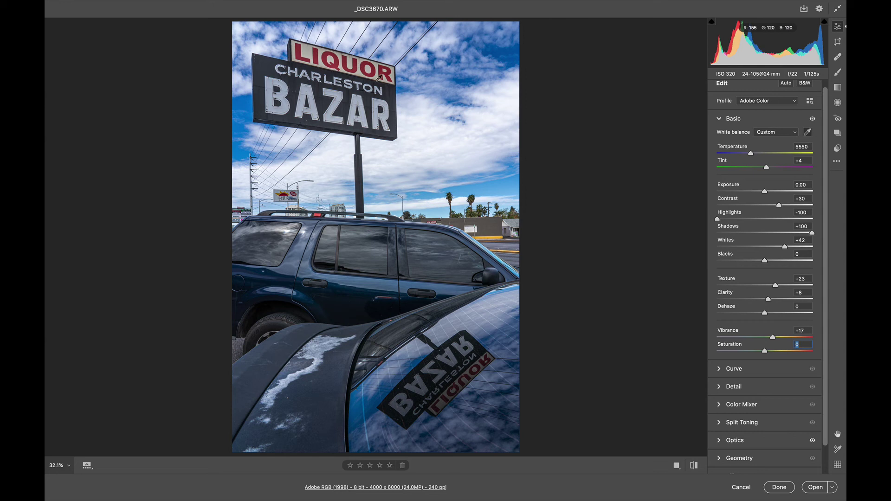
In the Color Mixer, raise Reds saturation to +63 and shift Blues hue to +7.
click(730, 407)
click(747, 206)
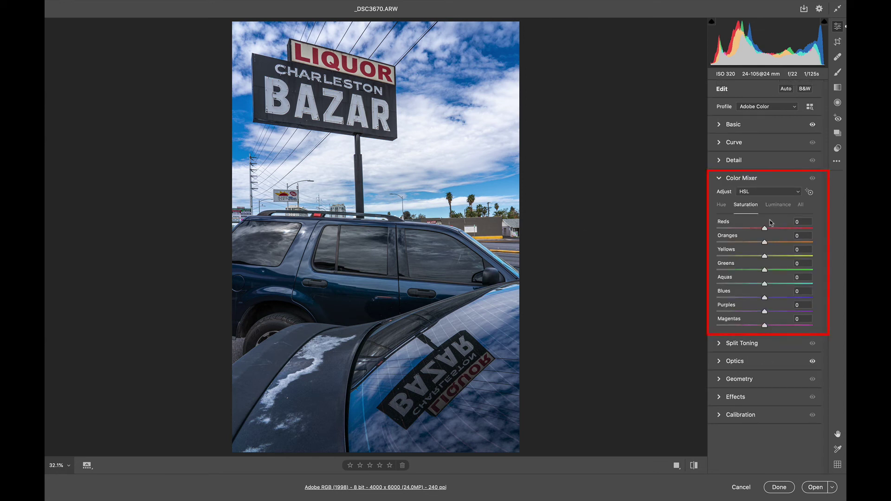
drag(765, 230, 795, 230)
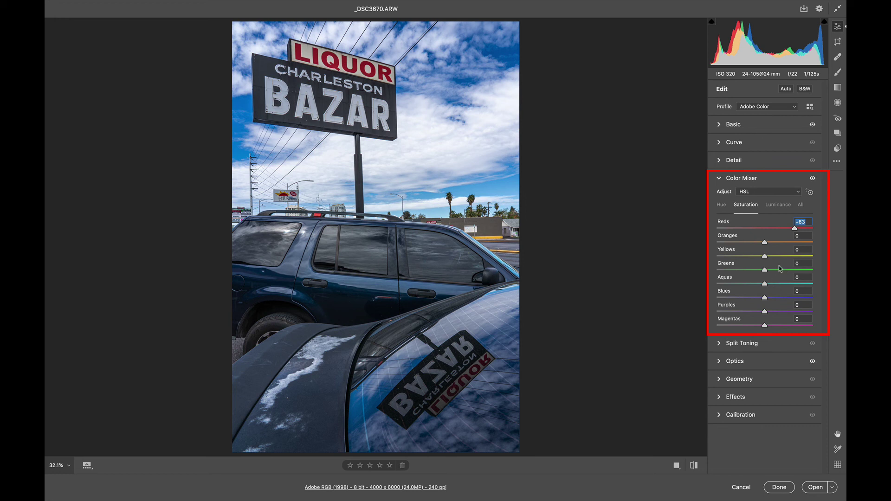
click(729, 210)
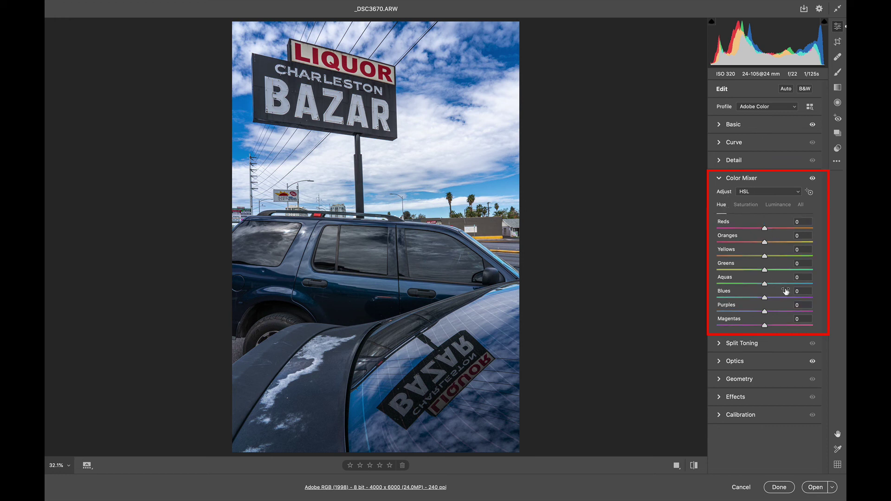
mouse_move(766, 300)
mouse_down()
mouse_move(752, 299)
mouse_move(790, 300)
mouse_move(769, 300)
mouse_up()
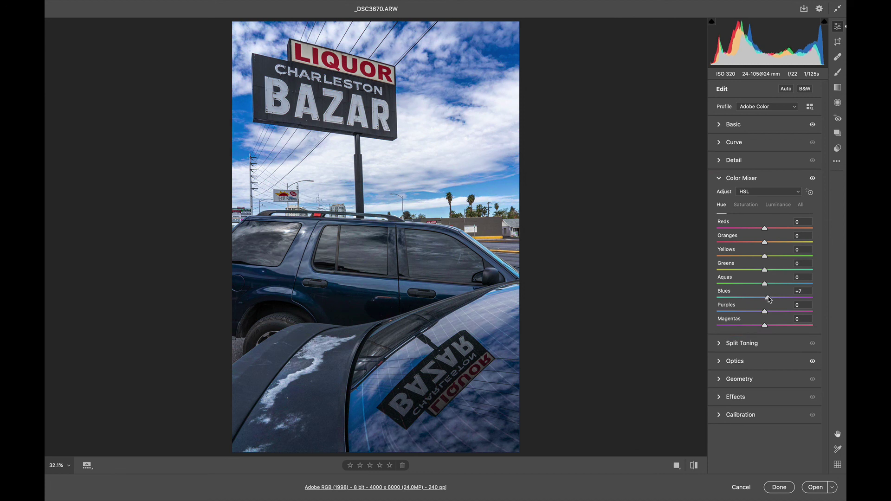